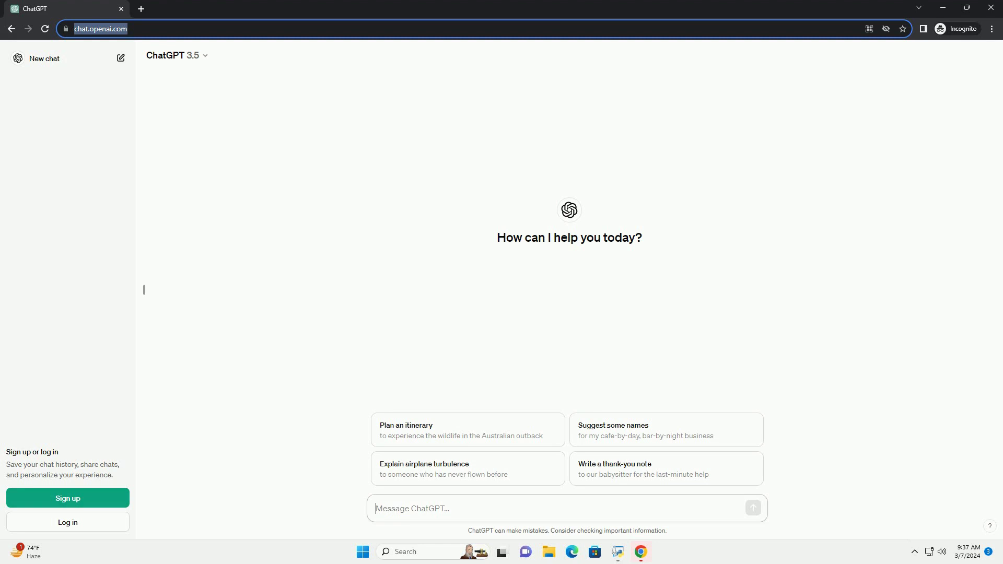
type("write an informative tutorial about decision tree python code from scratch with code example")
Send the prompt requesting a from-scratch Python decision tree classifier tutorial
key("Return")
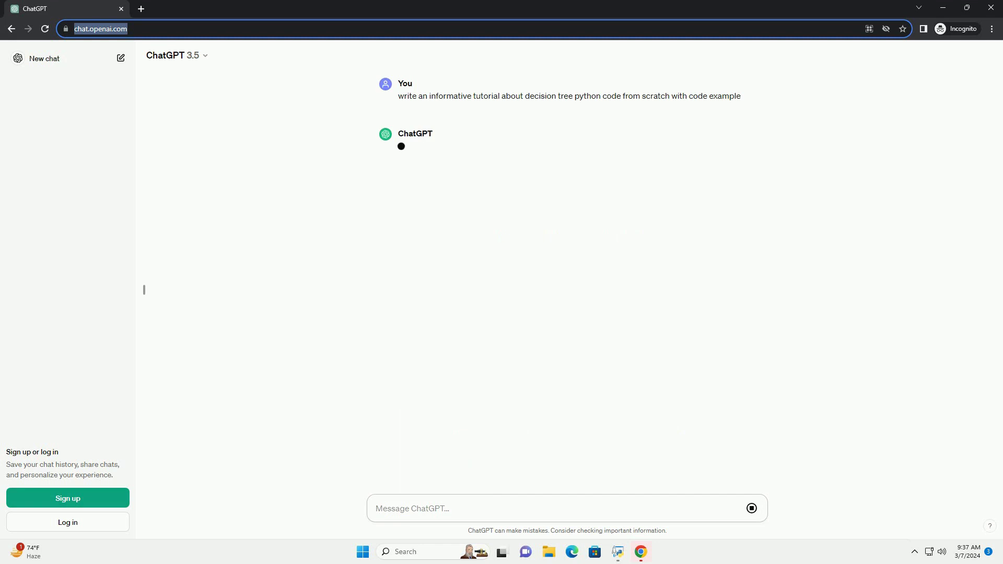